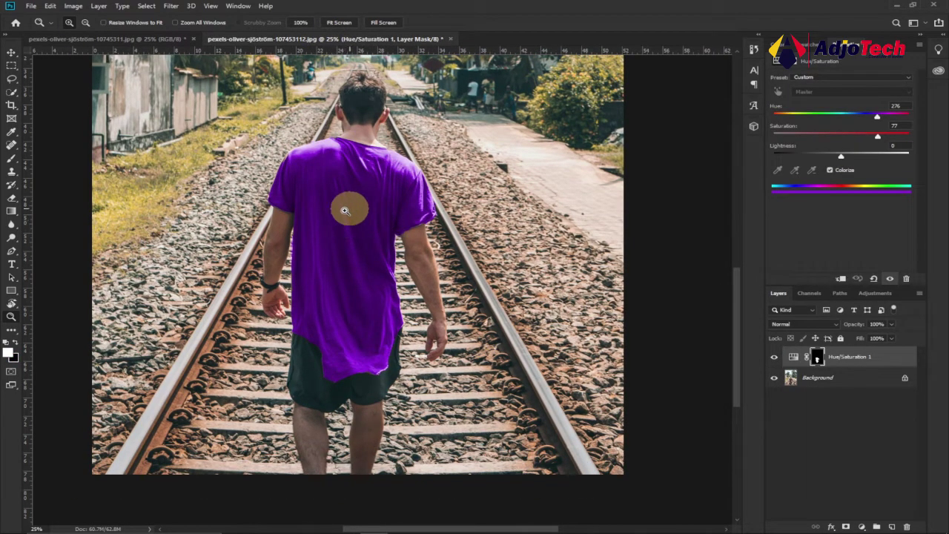
- Switch to the original railway photo showing the man's brown shirt
click(151, 41)
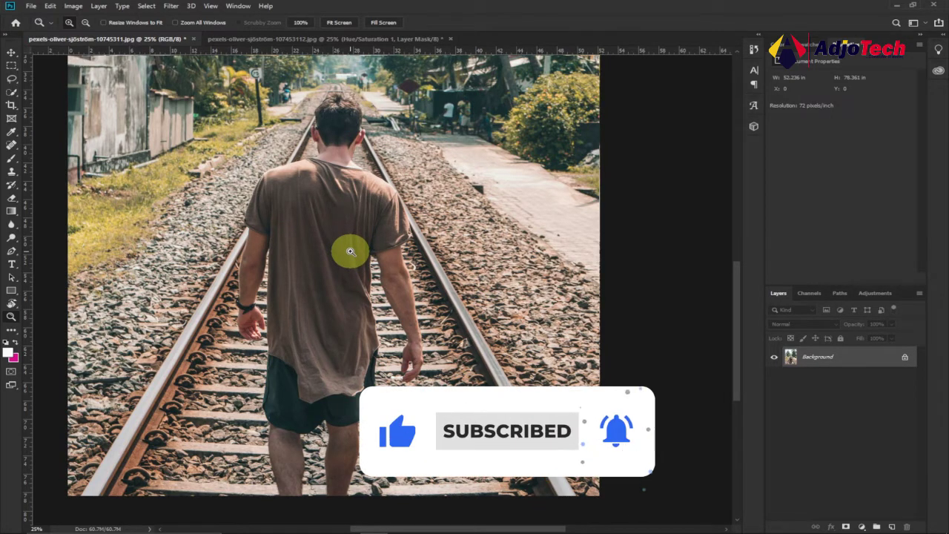
- Zoom in on the man's shirt from 25% to 50%
click(314, 261)
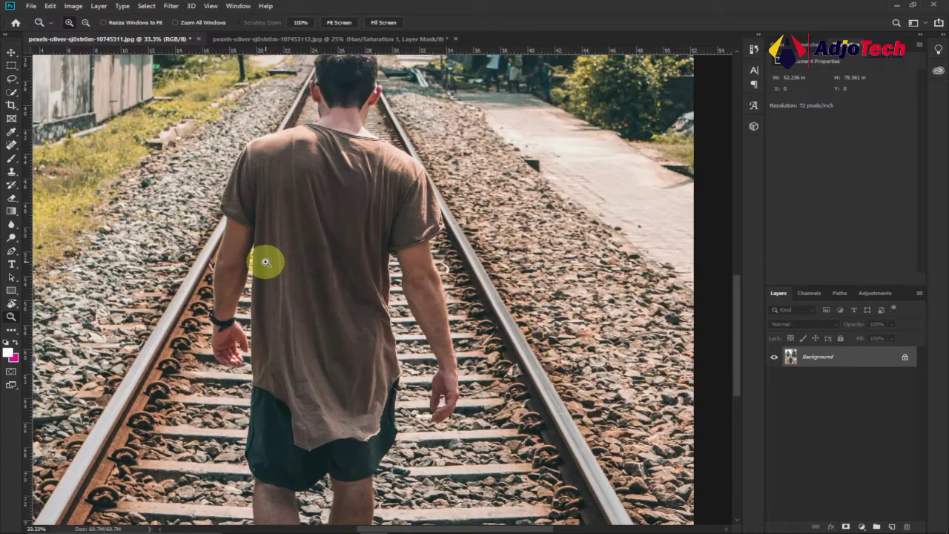
click(264, 261)
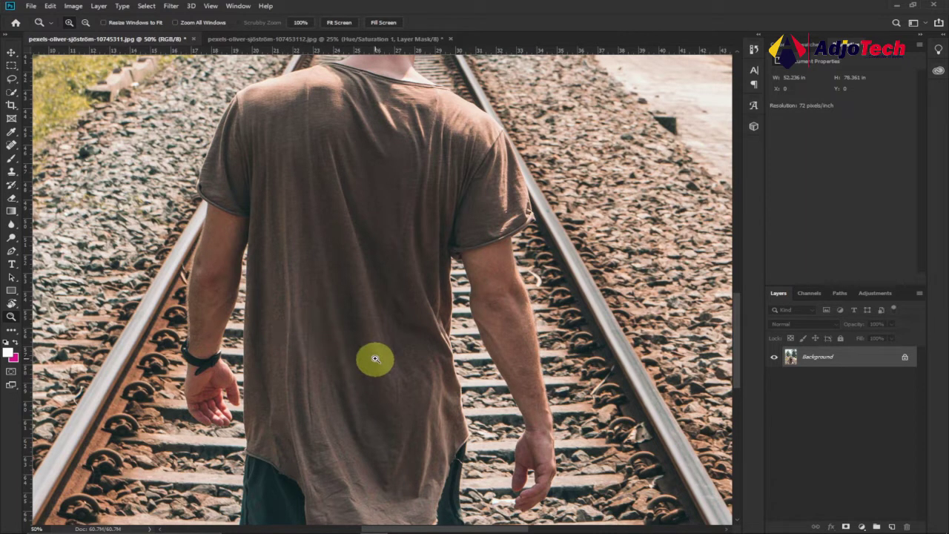
- Select the brown shirt using Quick Selection at brush size 70 in Add to selection mode
click(12, 92)
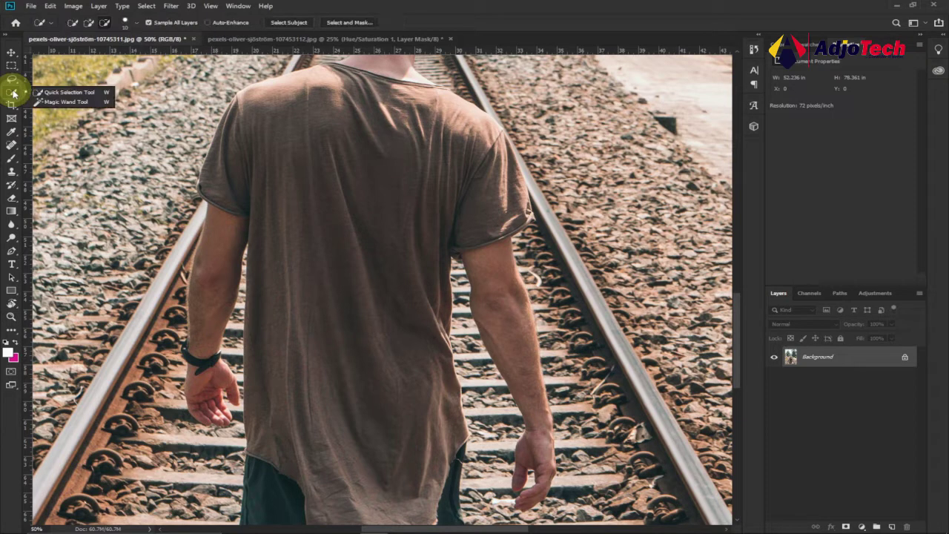
click(64, 92)
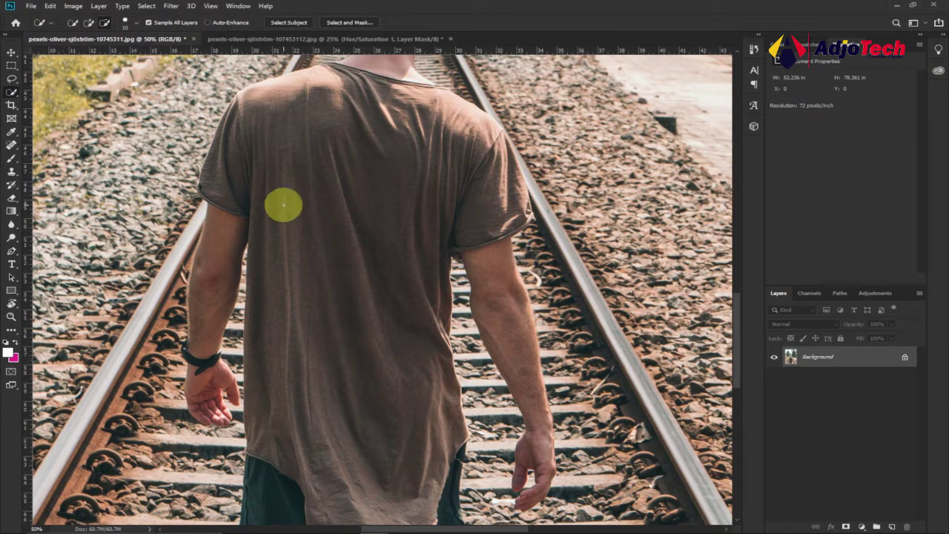
key(bracketright)
key(bracketright)
key(bracketright)
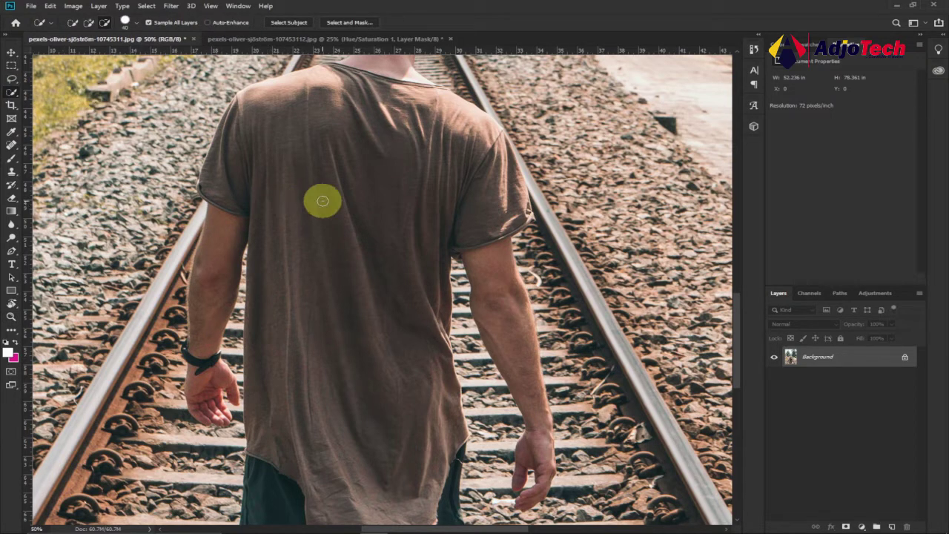
key(bracketright)
key(bracketright)
key(bracketright)
key(bracketright)
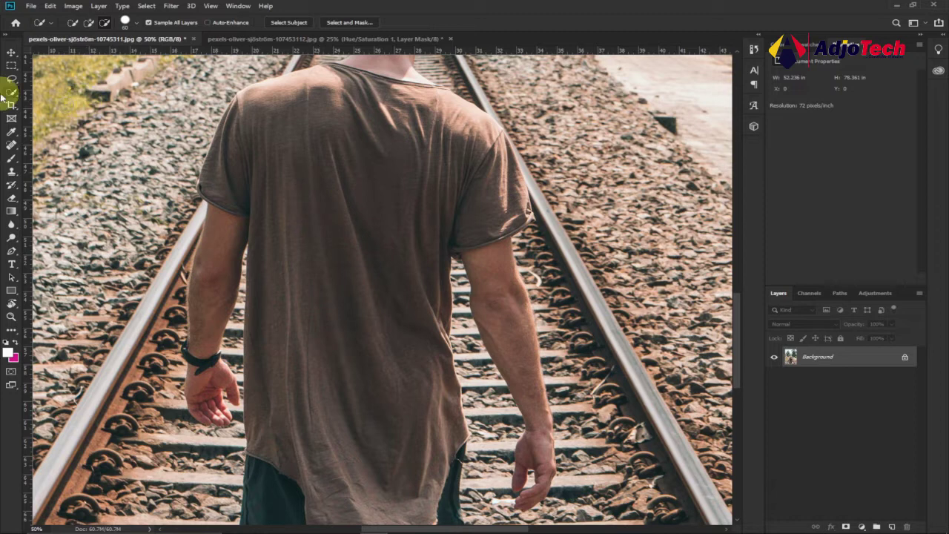
click(90, 25)
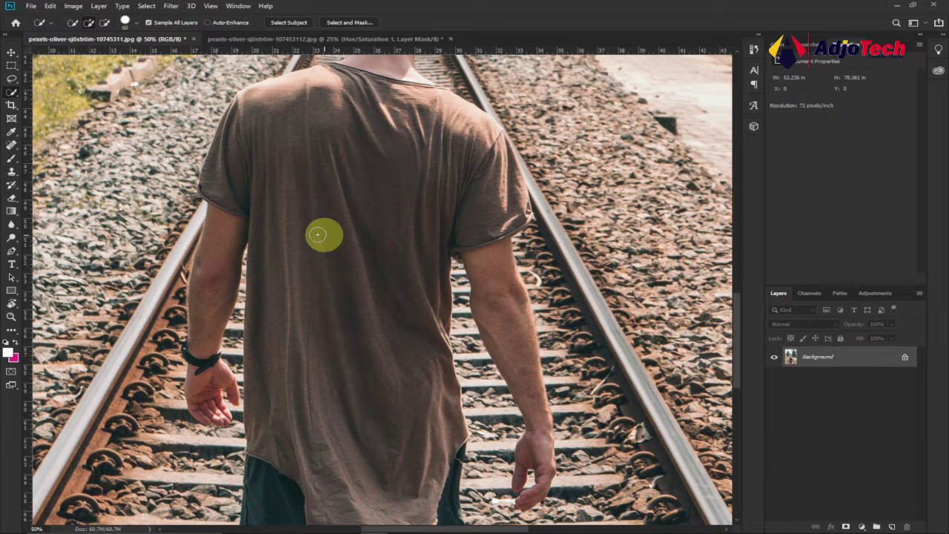
click(366, 334)
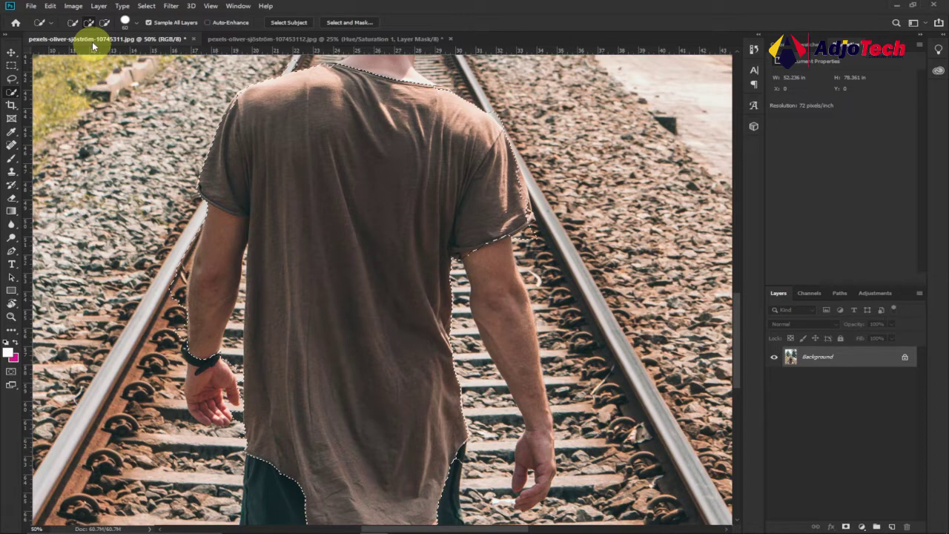
key(alt)
- Subtract the left arm, wrist and hand from the selection, trimming along the shirt edge to the hem
mouse_move(202, 221)
mouse_down()
mouse_move(210, 275)
mouse_move(198, 305)
mouse_up()
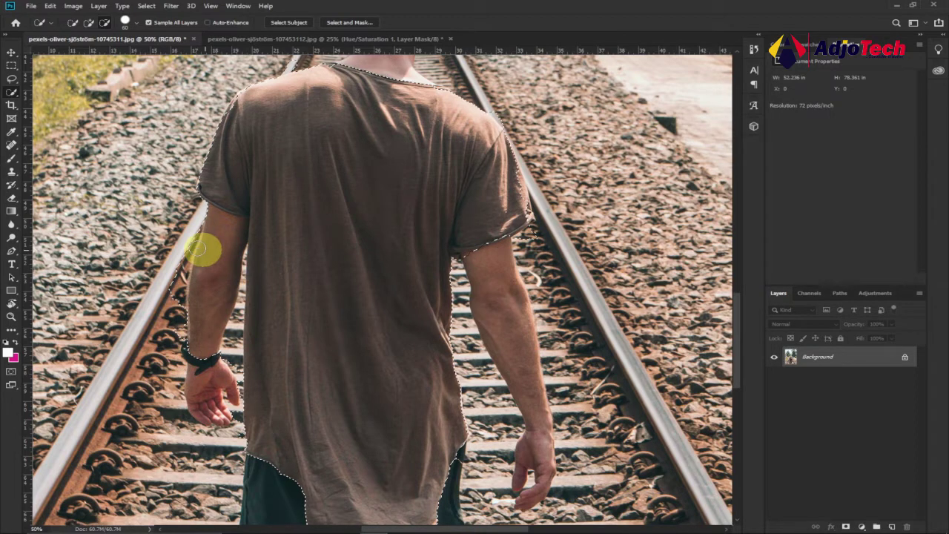
drag(204, 250, 217, 364)
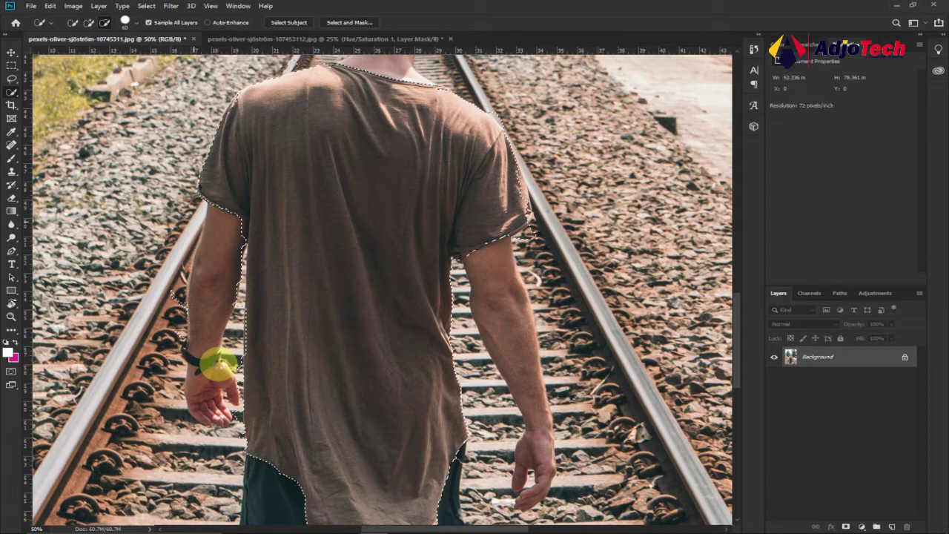
mouse_move(218, 365)
mouse_down()
mouse_move(218, 401)
mouse_move(205, 405)
mouse_up()
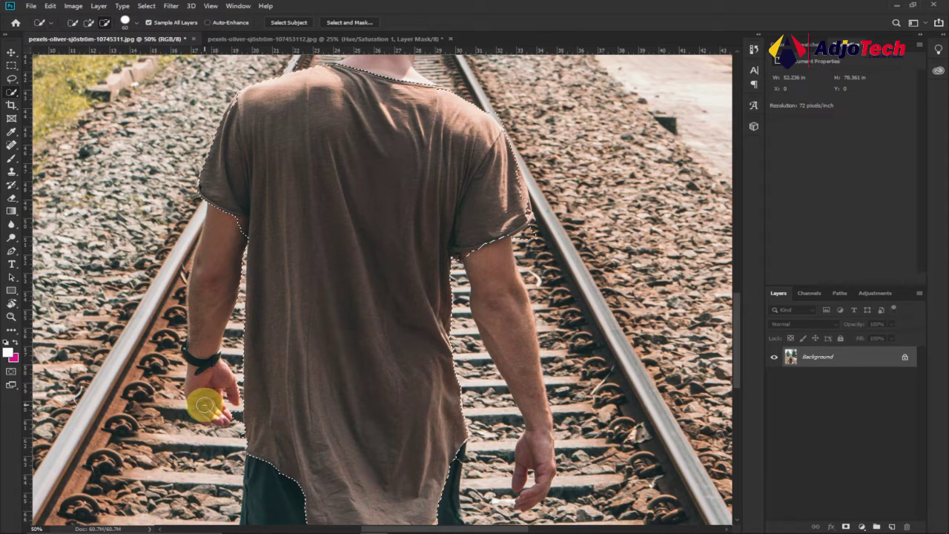
drag(205, 405, 226, 373)
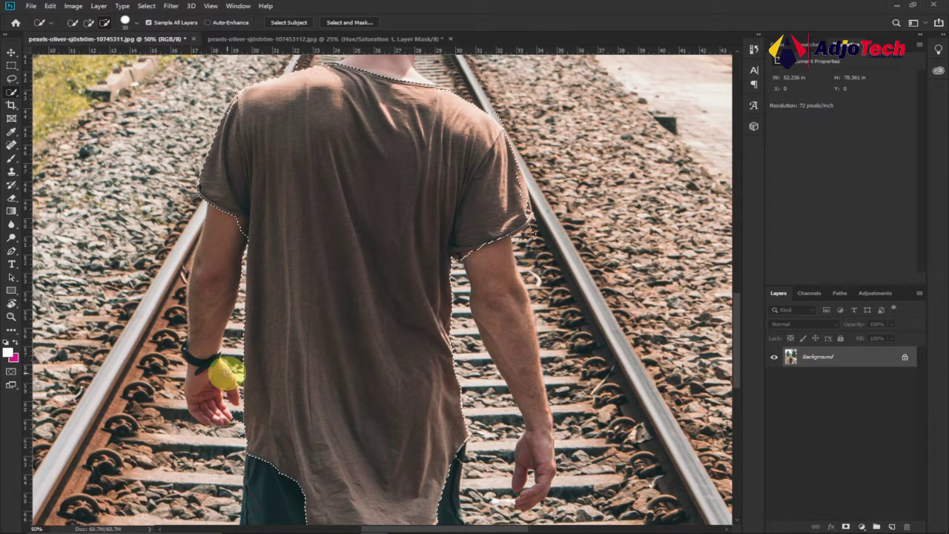
drag(226, 373, 234, 439)
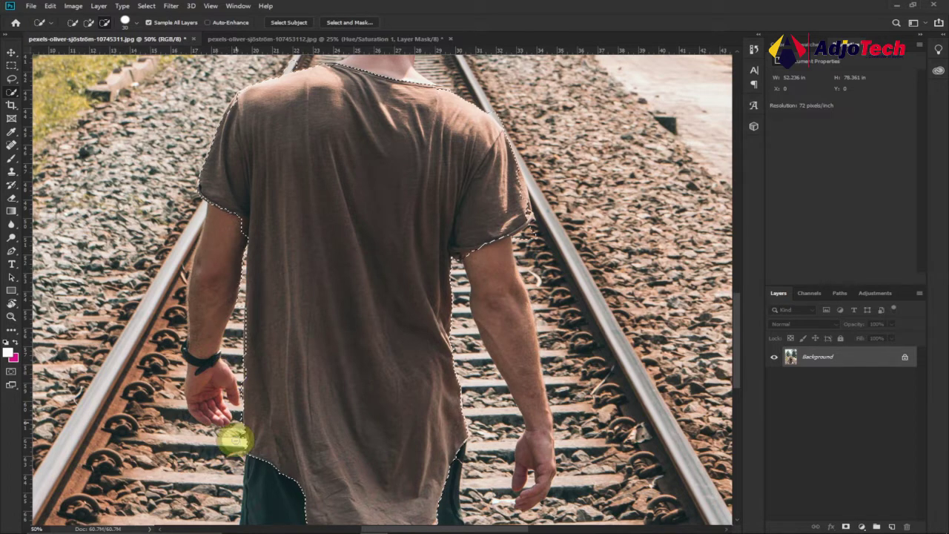
click(235, 440)
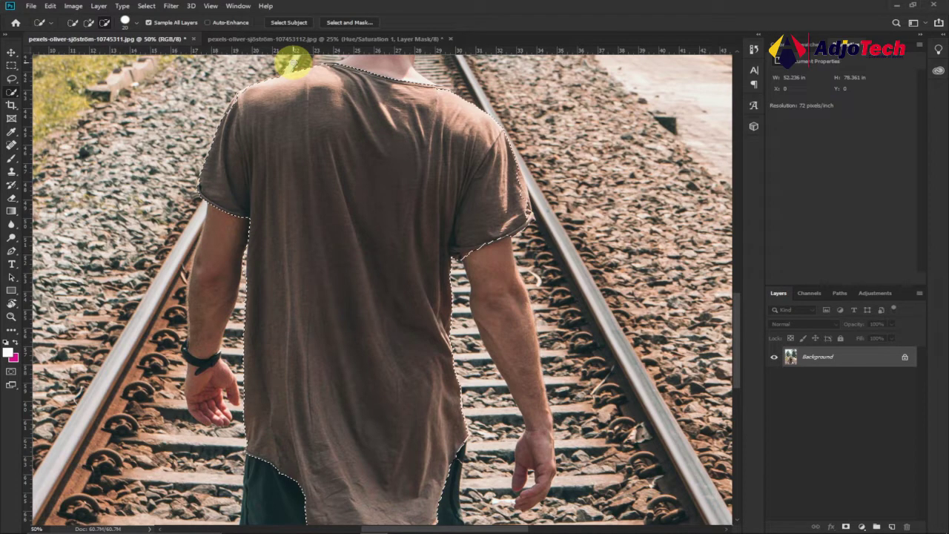
- Pan up to the shoulders and tidy the selection edge along the arm and sleeve
drag(294, 64, 300, 103)
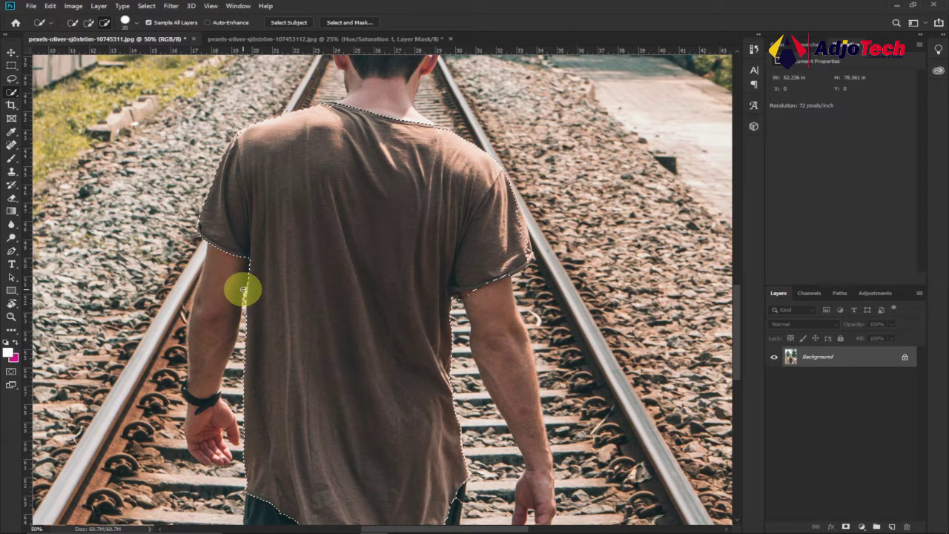
drag(243, 290, 244, 313)
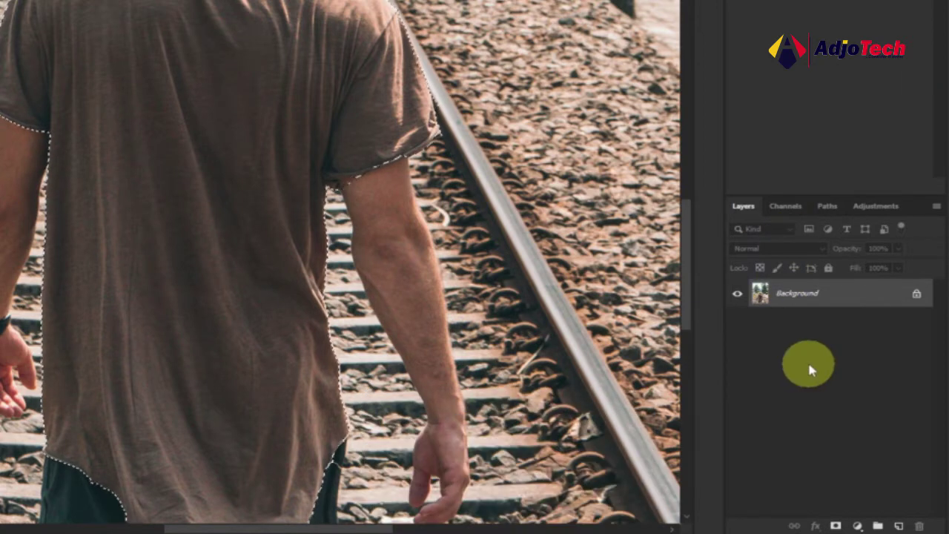
- Add a Hue/Saturation adjustment layer masked to the shirt and enable Colorize
click(858, 525)
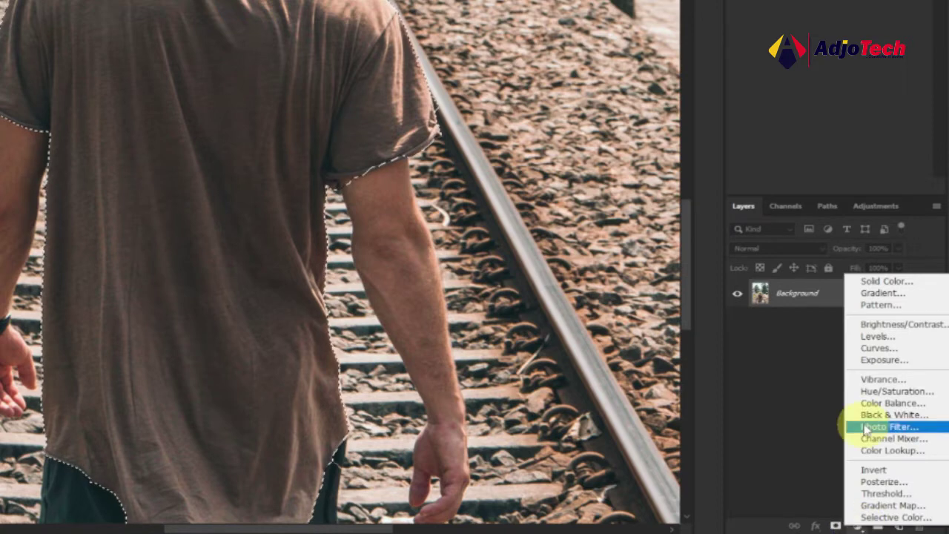
click(875, 392)
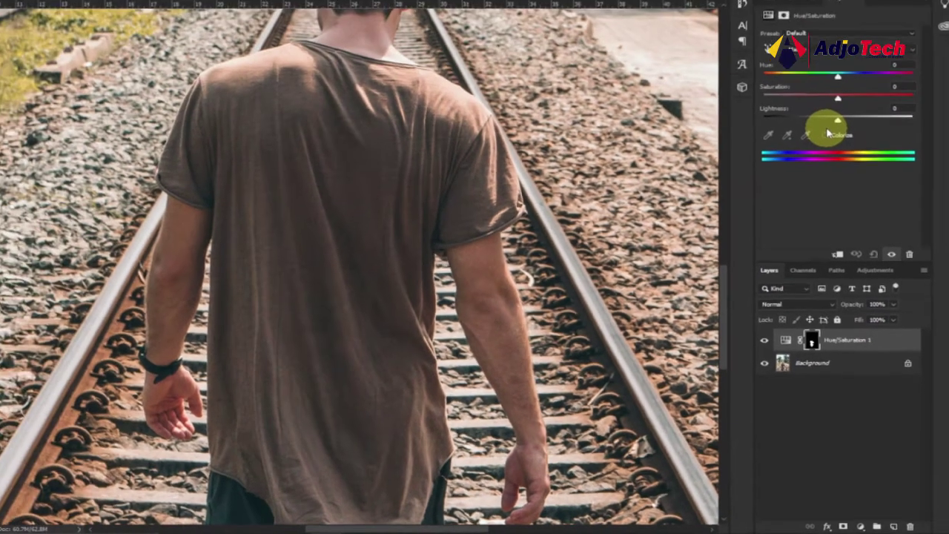
click(817, 37)
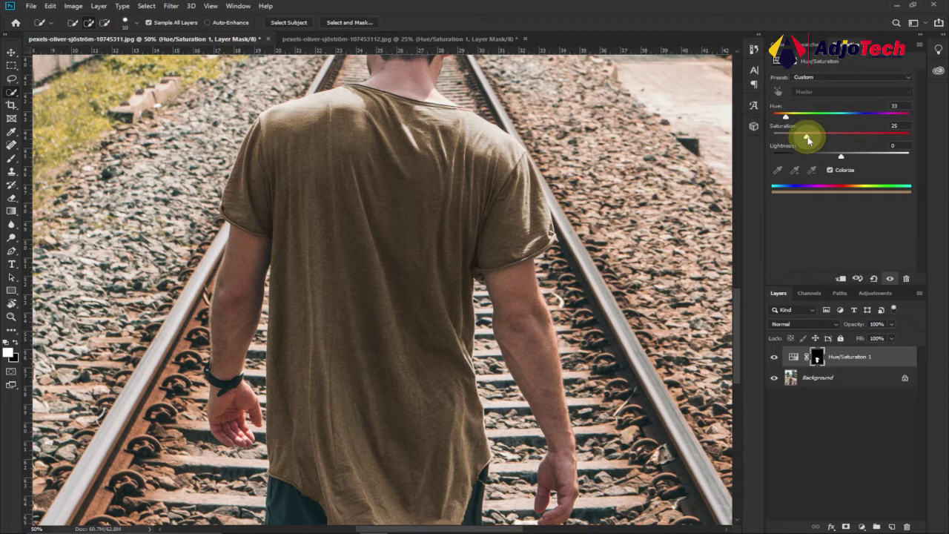
- Try shirt colours with the Hue and Saturation sliders, ending on magenta at Hue 335, Saturation 70
drag(807, 139, 902, 137)
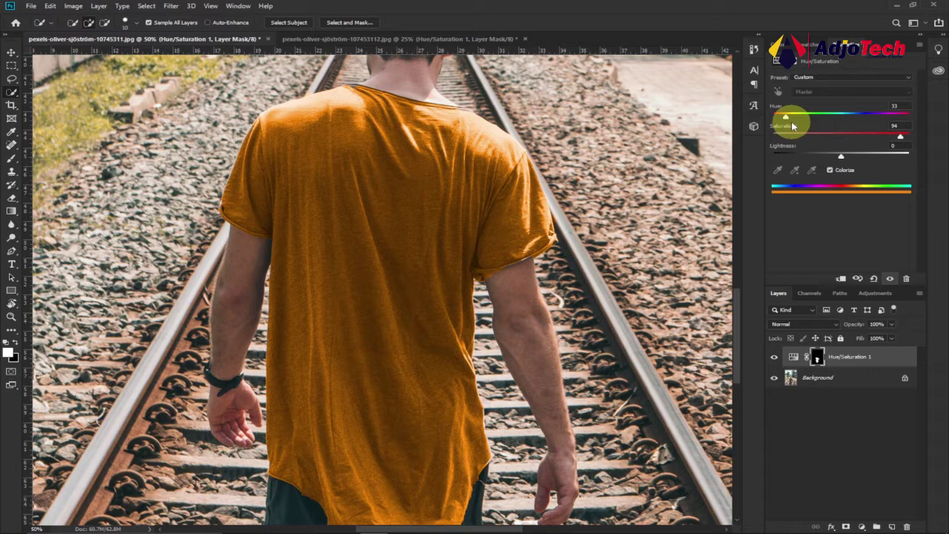
drag(792, 126, 858, 118)
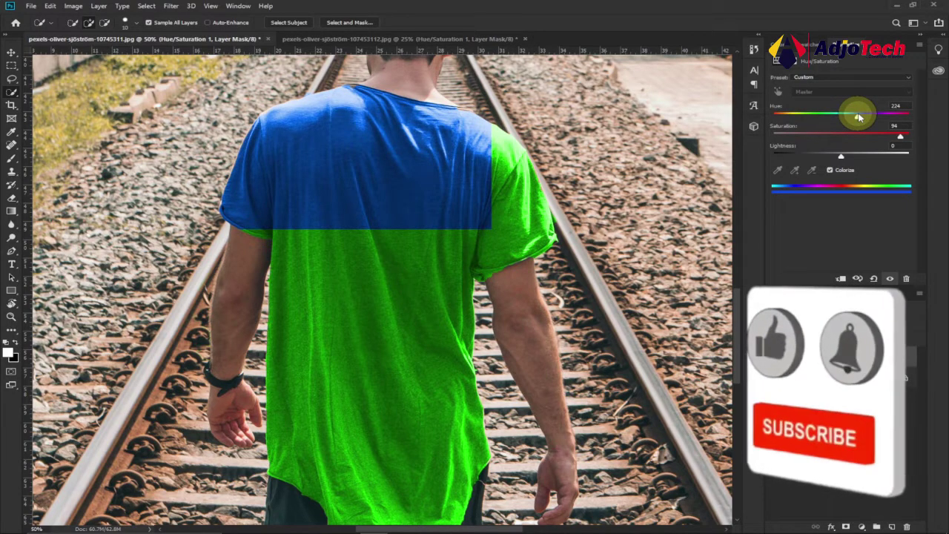
drag(859, 118, 868, 117)
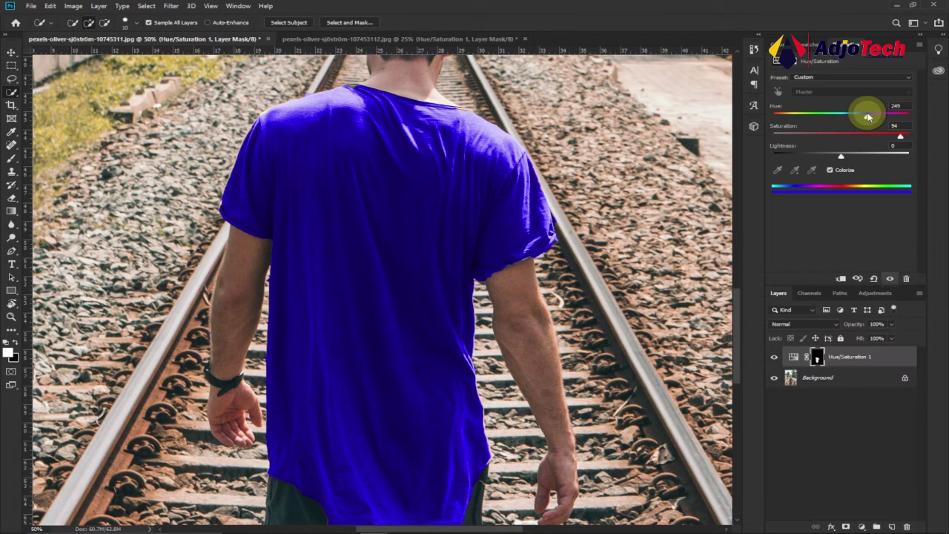
drag(868, 117, 887, 117)
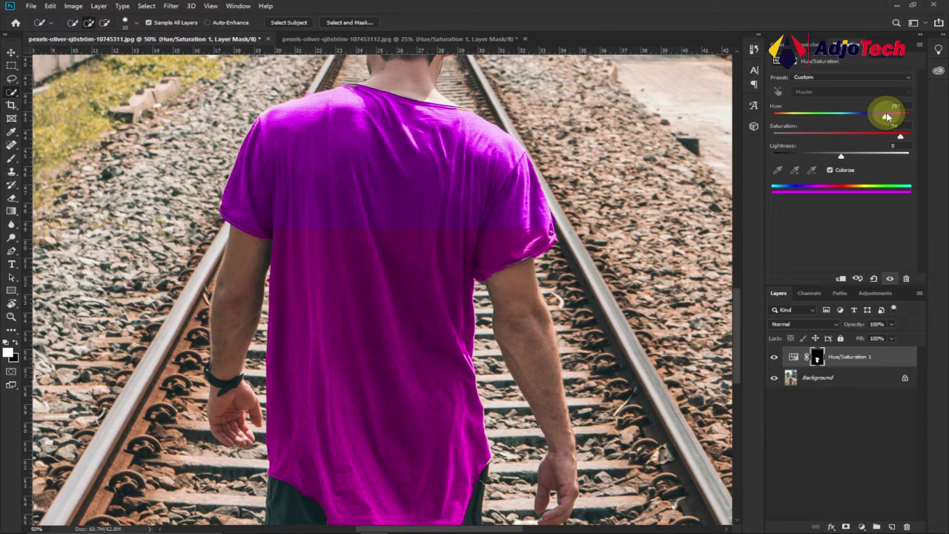
drag(887, 118, 900, 120)
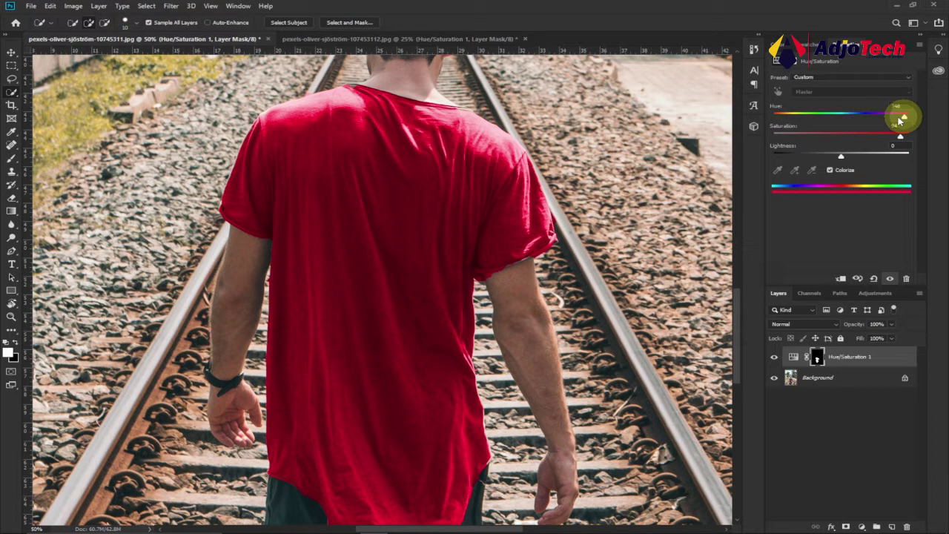
drag(901, 120, 840, 117)
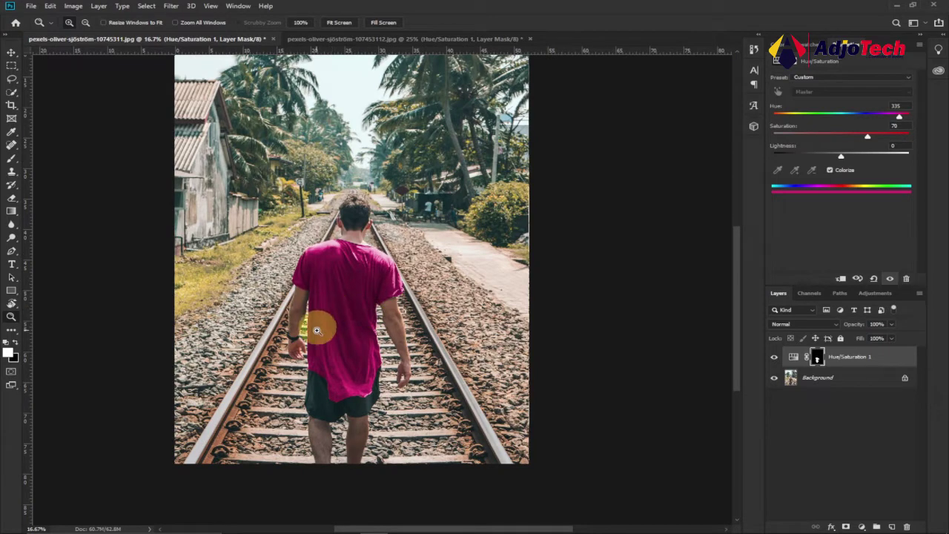
- Zoom to 25% and turn the shirt blue at Hue 235, Saturation 87
click(338, 299)
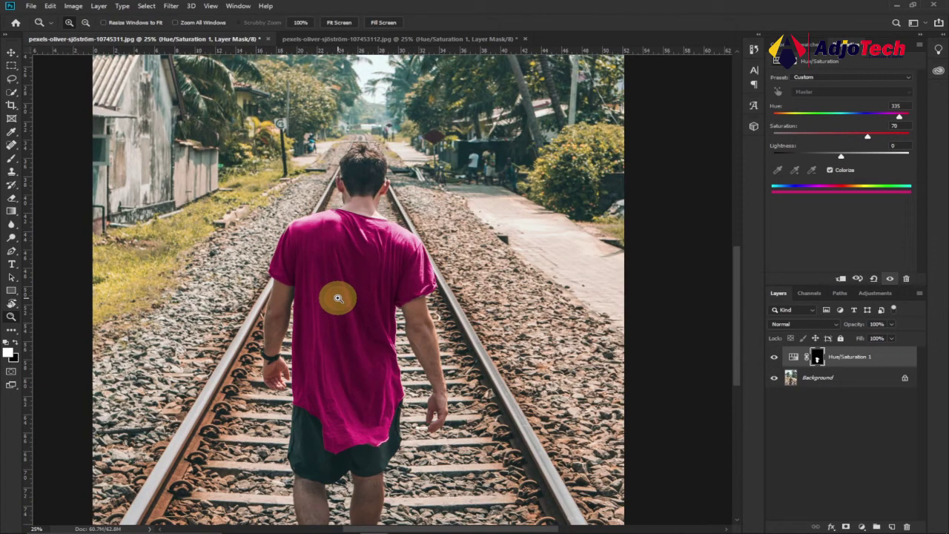
drag(898, 116, 892, 136)
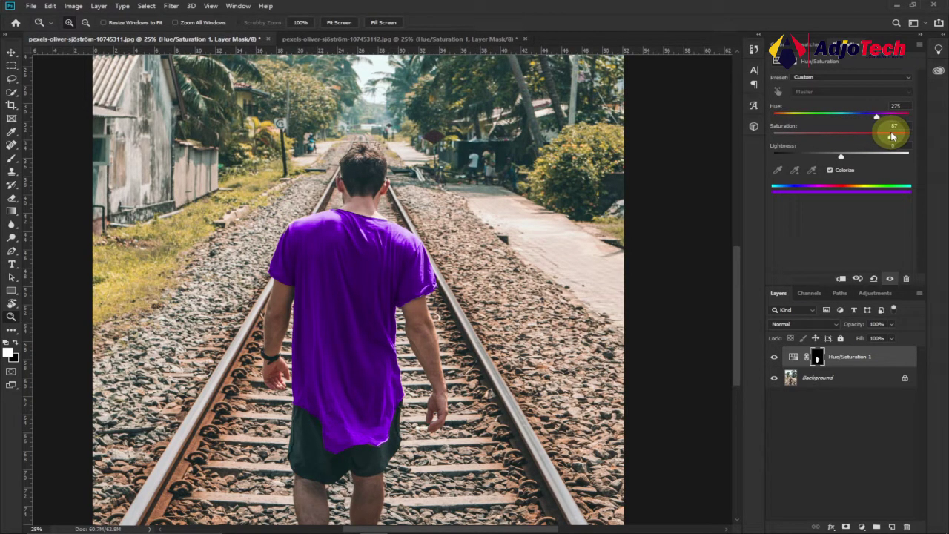
mouse_move(878, 116)
mouse_down()
mouse_move(822, 119)
mouse_move(862, 117)
mouse_up()
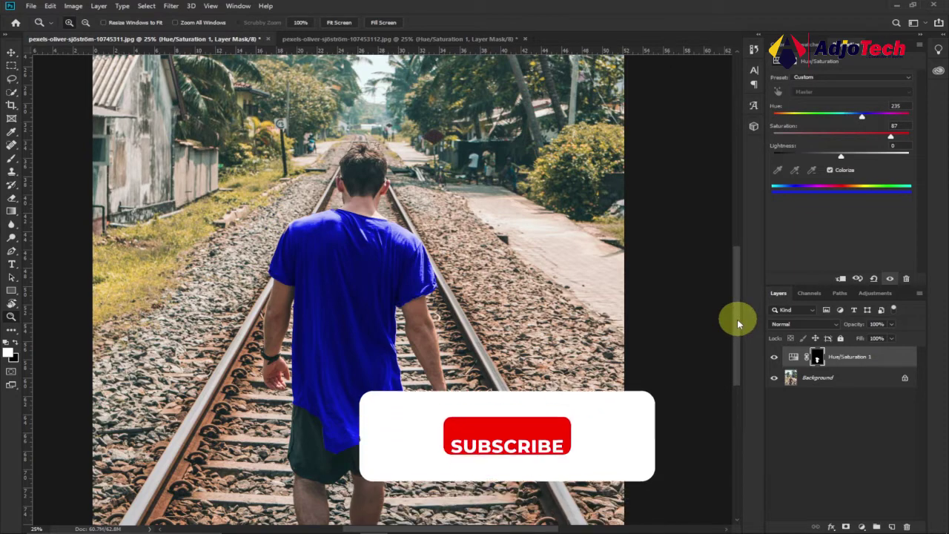
drag(737, 319, 739, 330)
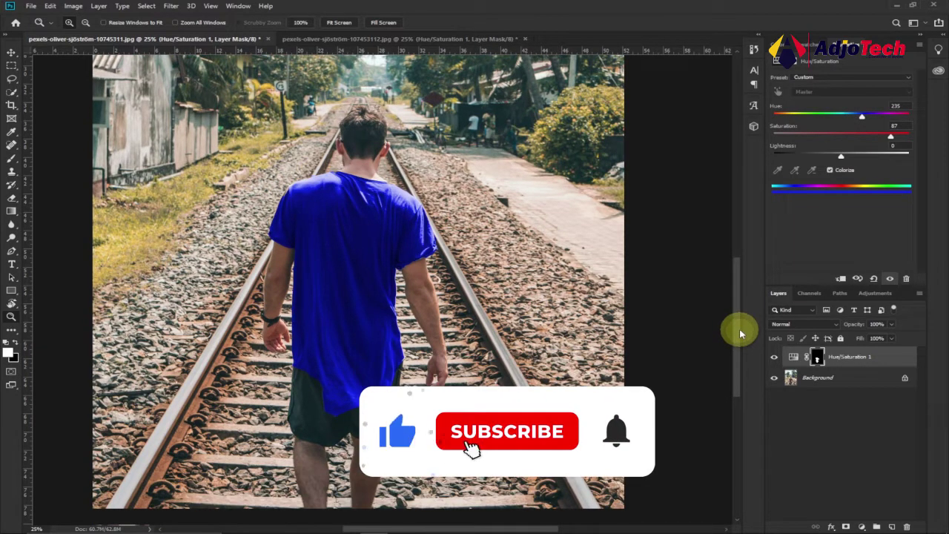